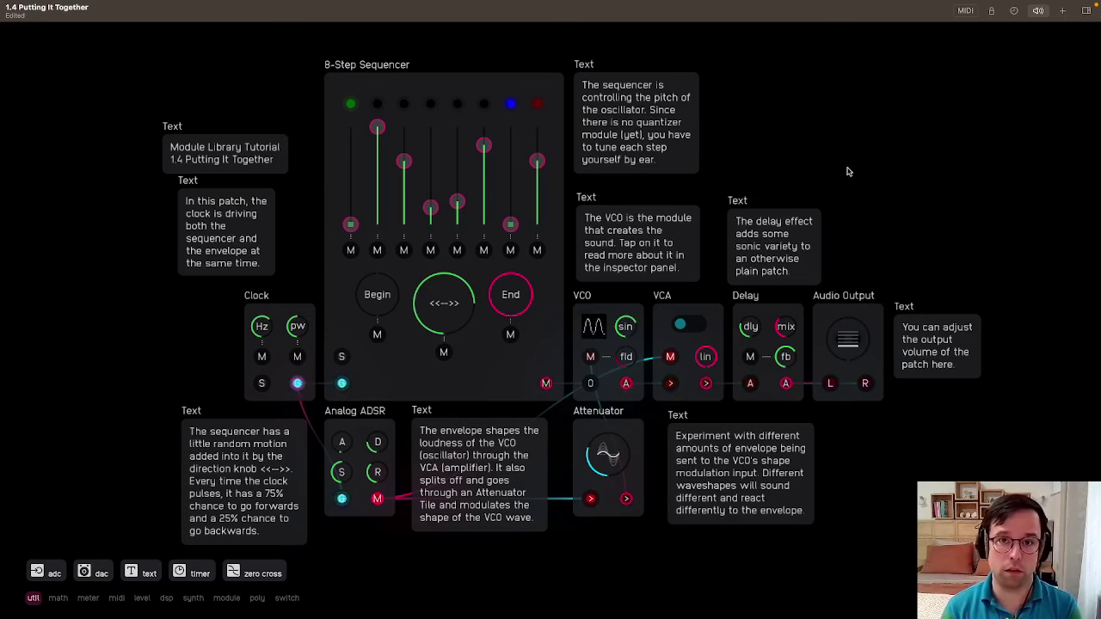
# Read the clock note, then select the Clock, 8-Step Sequencer and Analog ADSR modules.
pyautogui.click(217, 201)
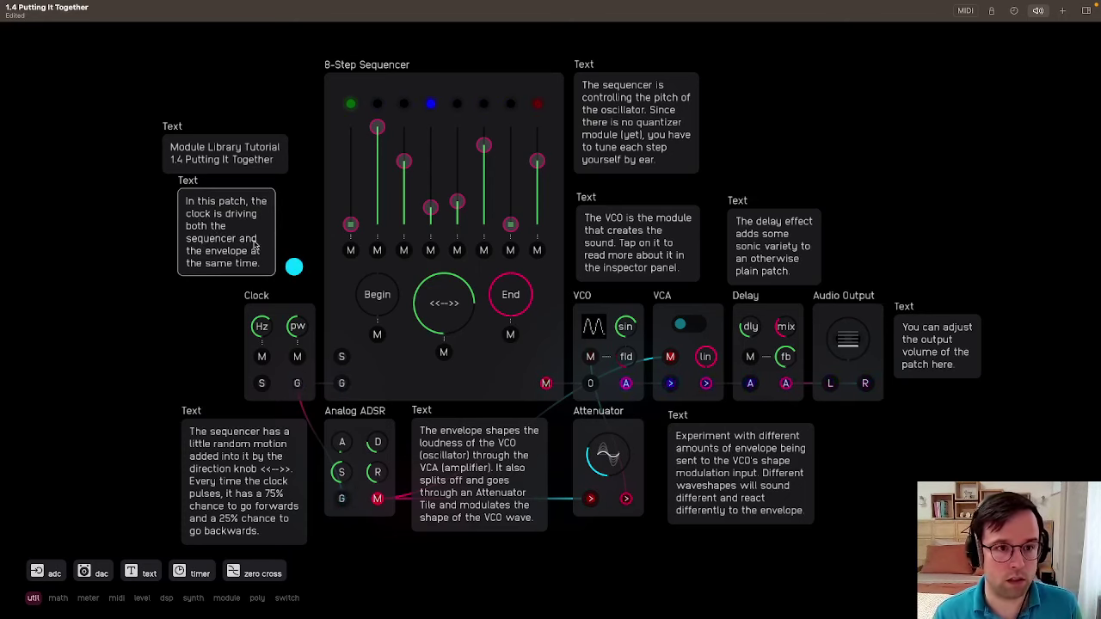
pyautogui.click(280, 317)
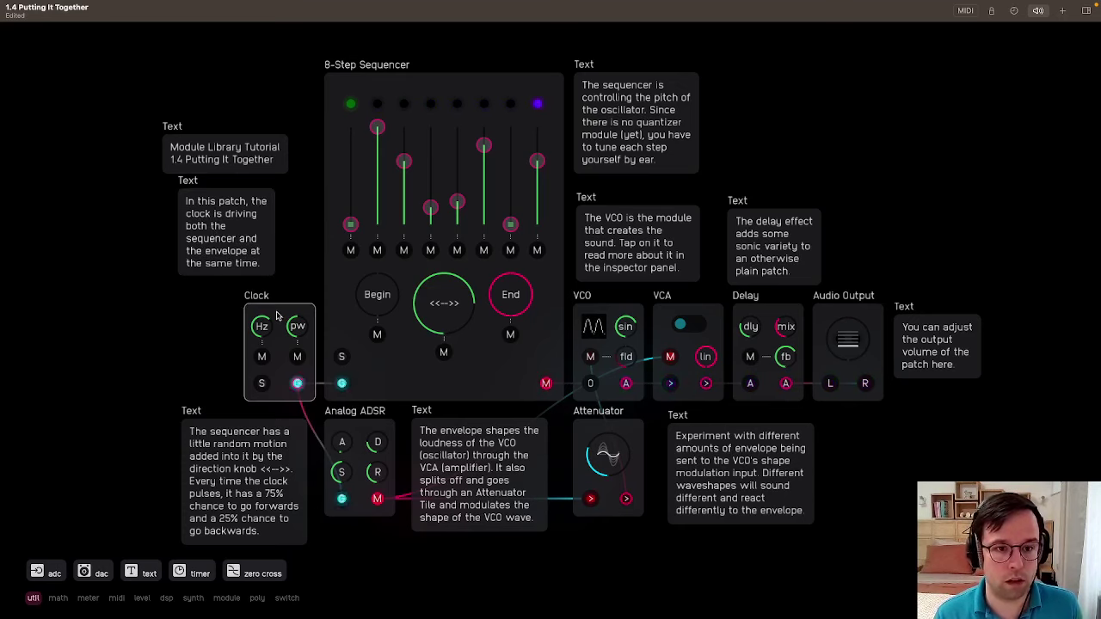
pyautogui.click(345, 275)
pyautogui.click(362, 436)
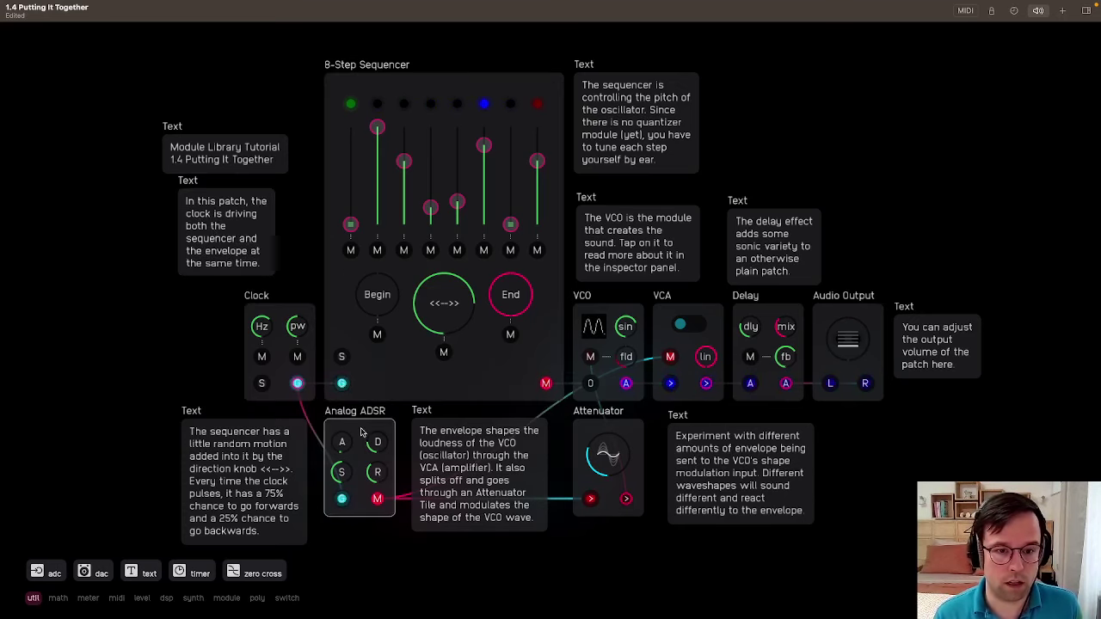
# Read the sequencer-tuning and VCO notes, then select the VCO and toggle its description details.
pyautogui.click(628, 142)
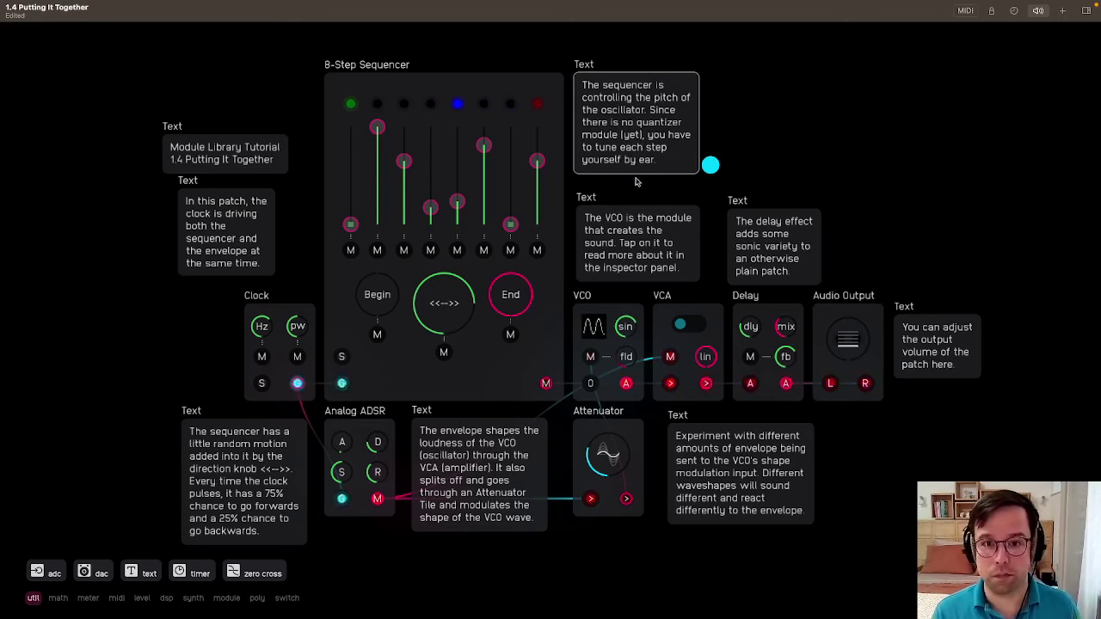
pyautogui.click(623, 240)
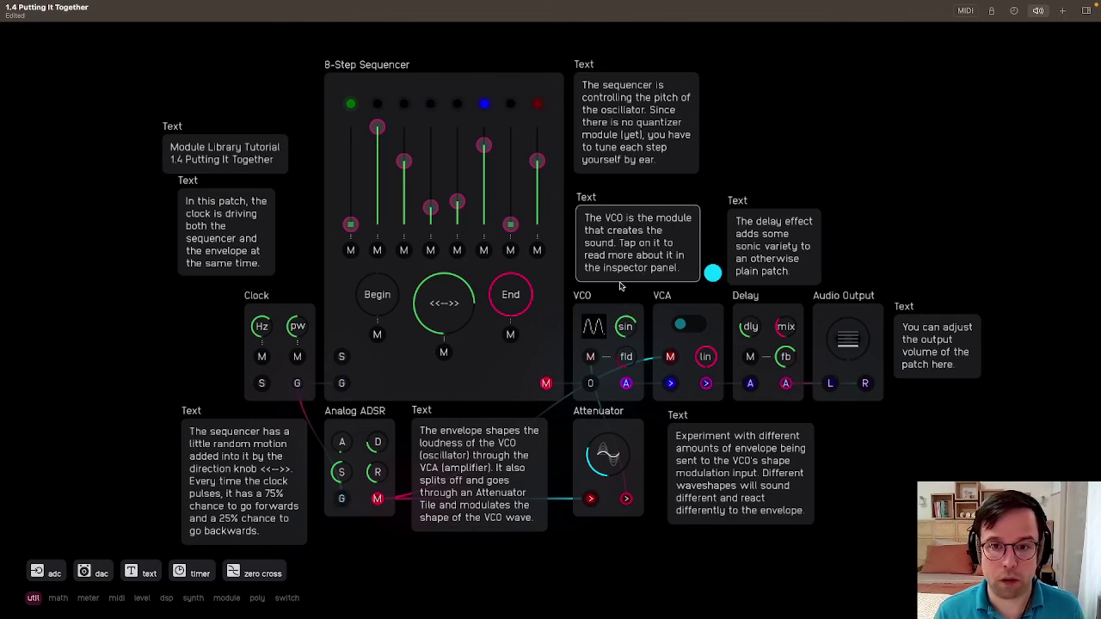
pyautogui.click(608, 340)
pyautogui.click(1085, 11)
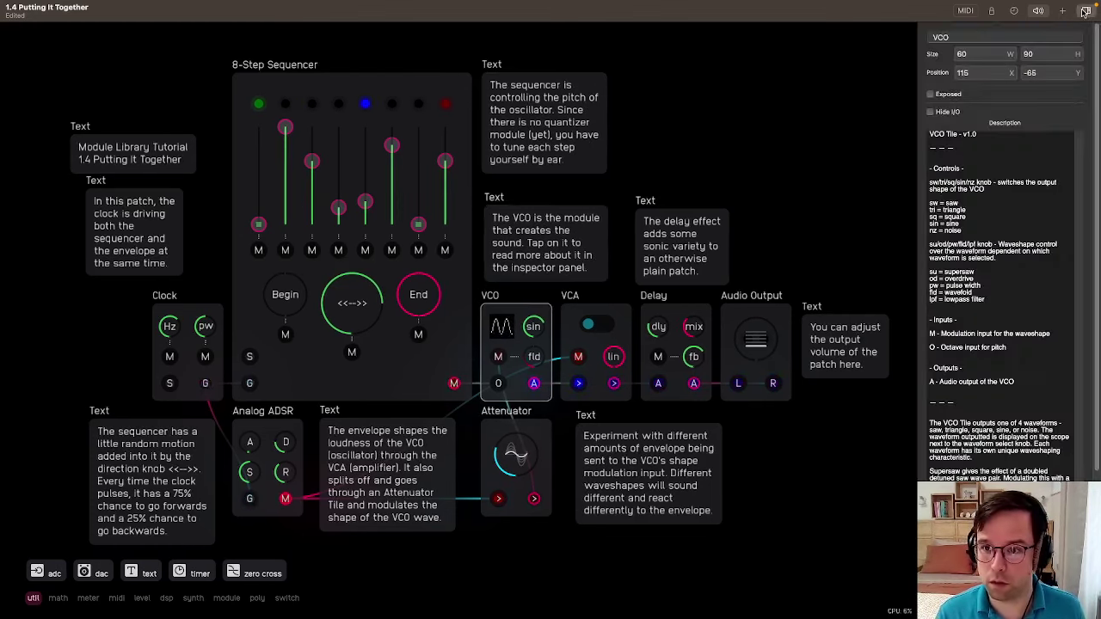
pyautogui.click(1085, 11)
# Read the notes on the delay, output volume, random sequencer motion and the envelope.
pyautogui.click(797, 228)
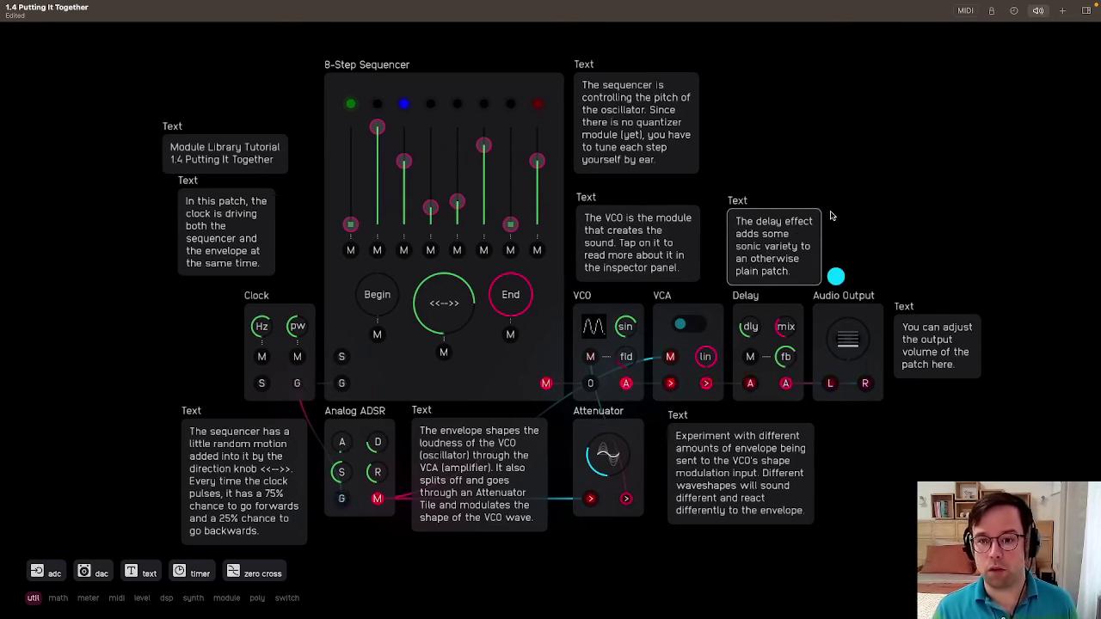
pyautogui.click(950, 340)
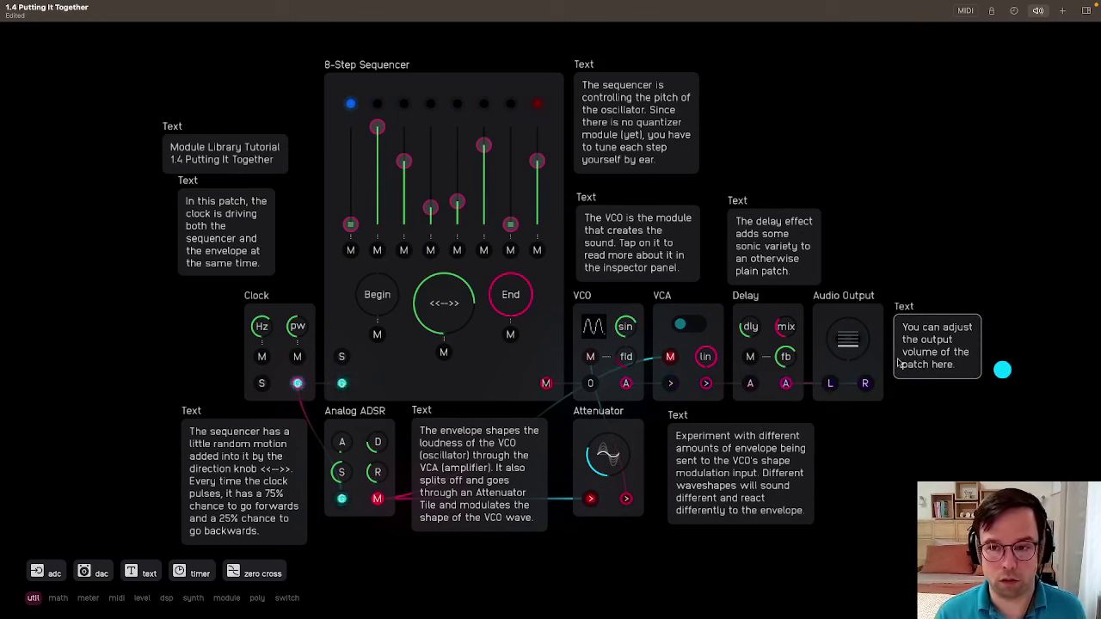
pyautogui.click(280, 448)
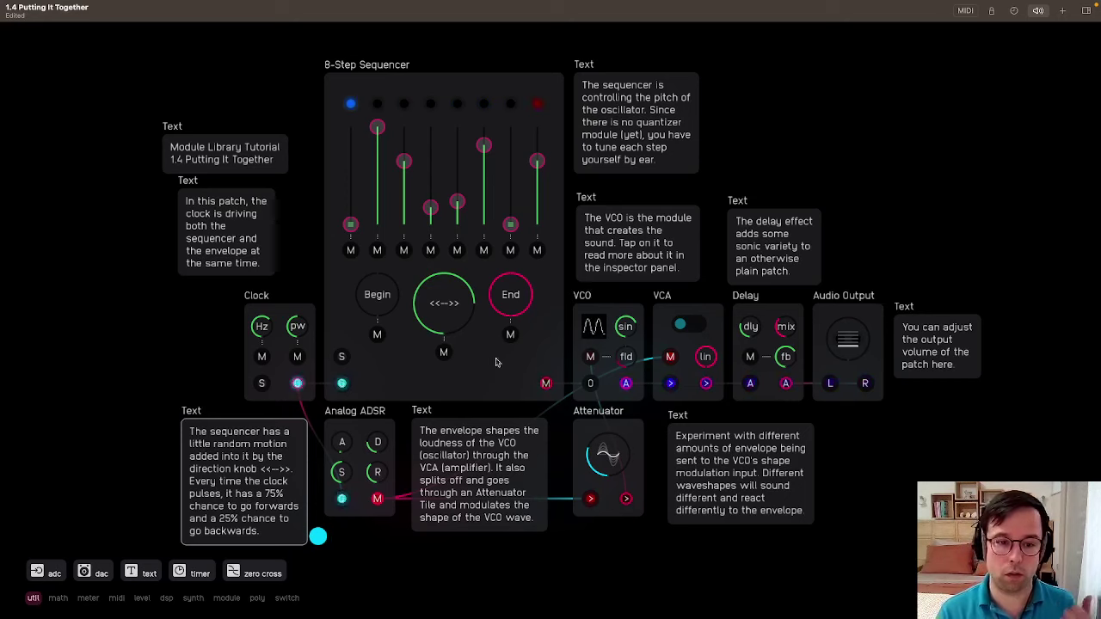
pyautogui.click(483, 440)
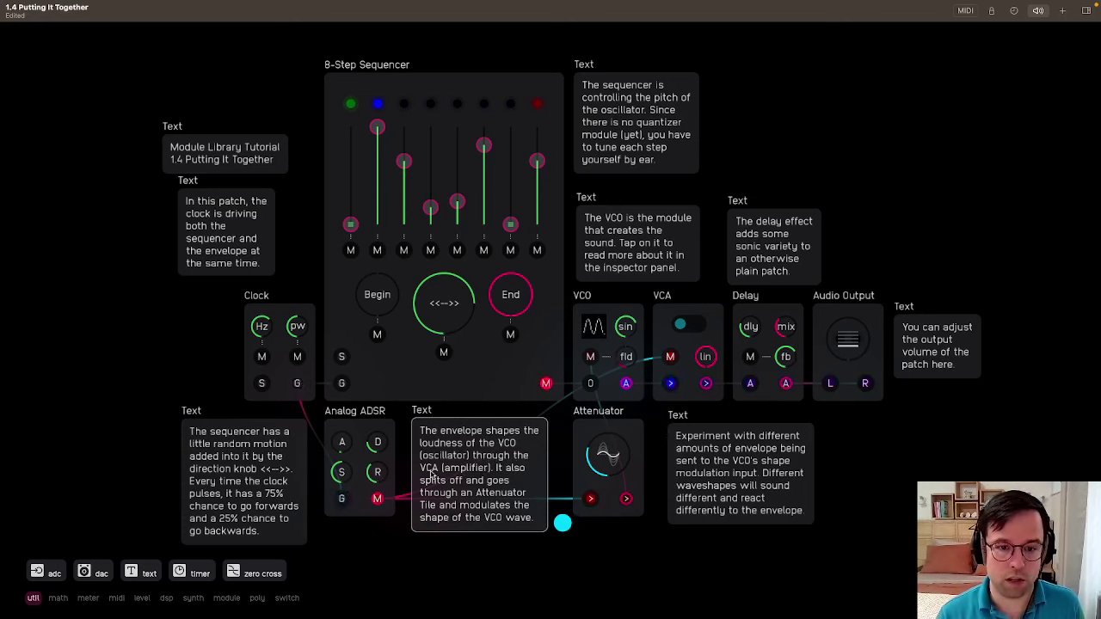
# Select the VCA and Attenuator, read the envelope-experimenting note, then select the 8-Step Sequencer.
pyautogui.click(698, 310)
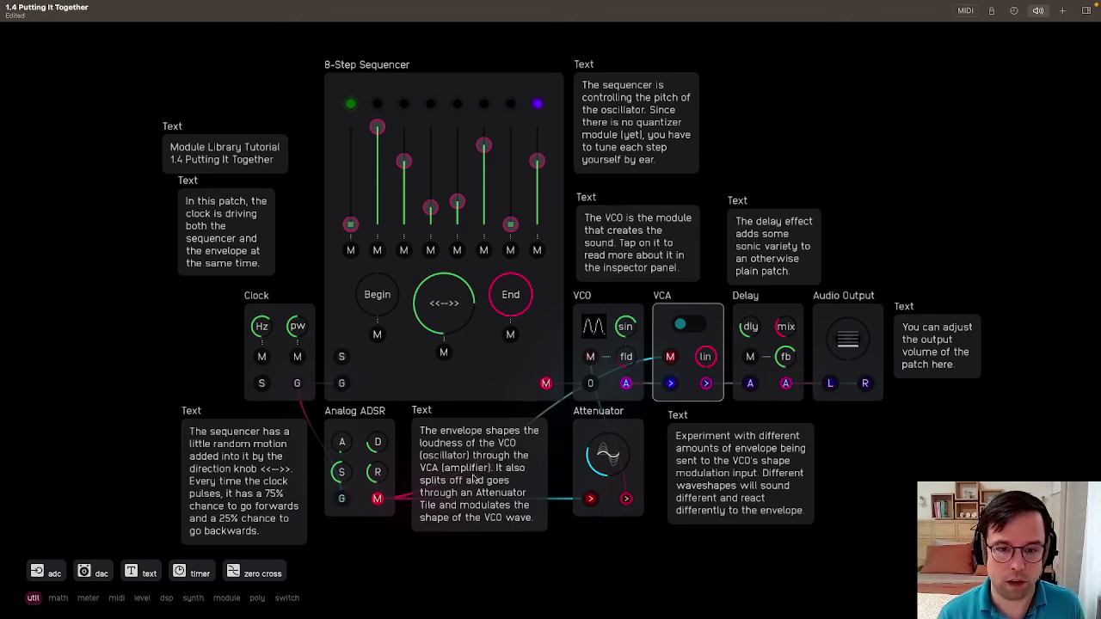
pyautogui.click(544, 475)
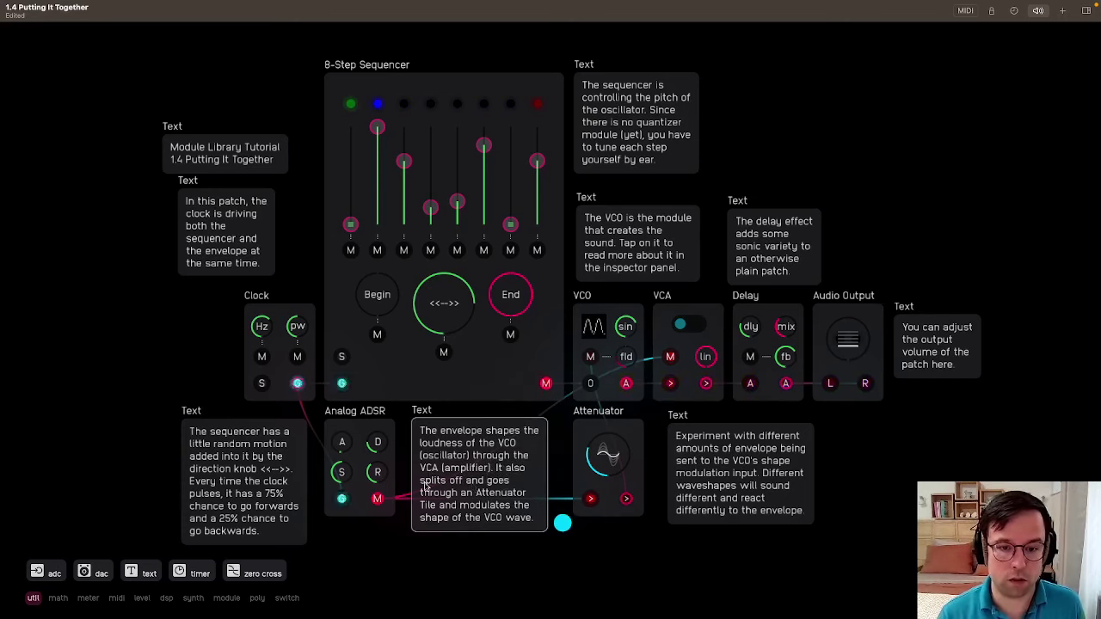
pyautogui.click(608, 464)
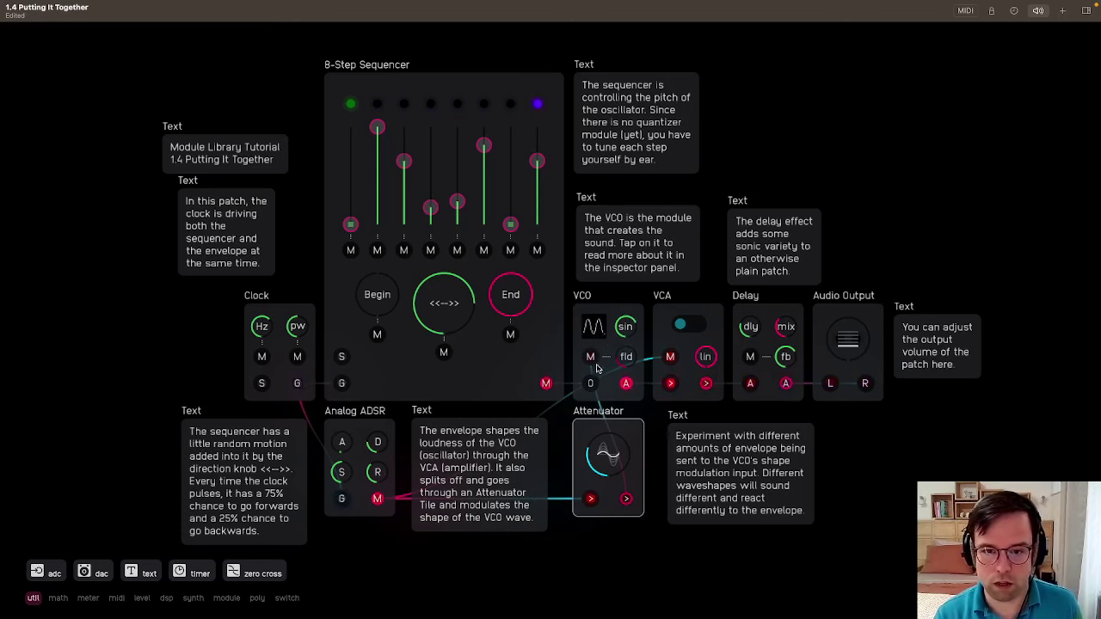
pyautogui.click(756, 456)
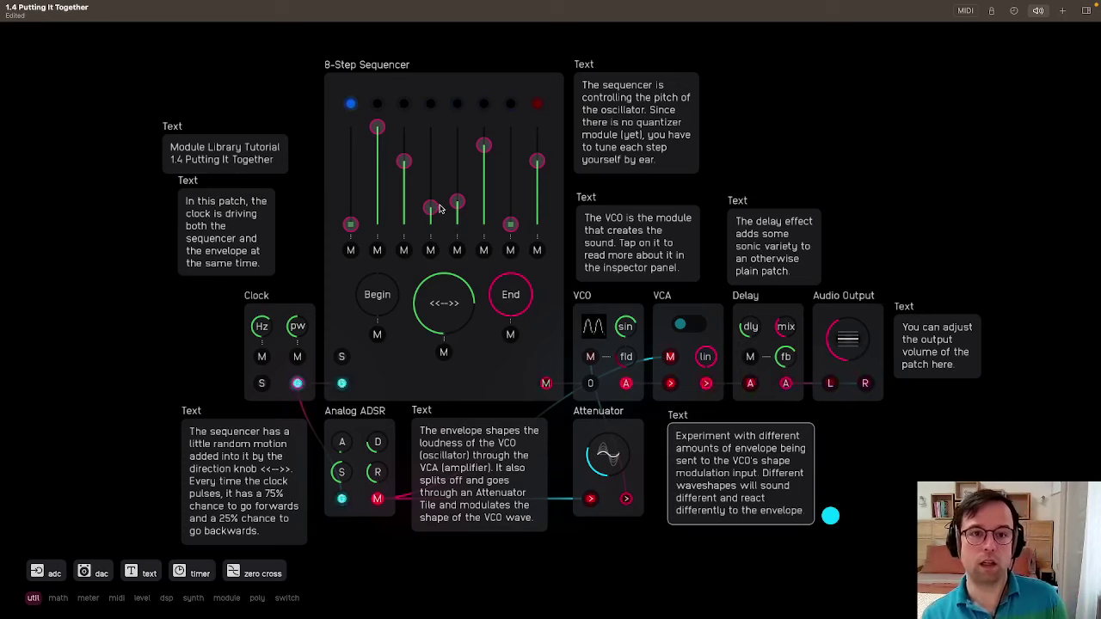
pyautogui.click(455, 103)
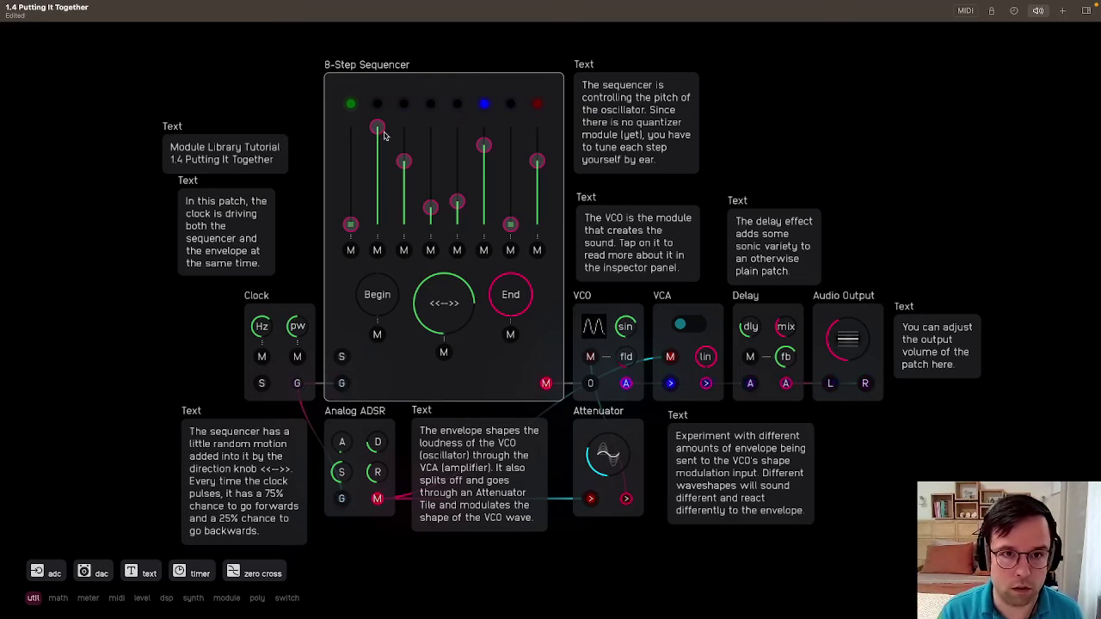
# Lower the third sequencer step's pitch, then drop and raise the sixth step by ear.
pyautogui.moveTo(403, 161); pyautogui.dragTo(409, 178)
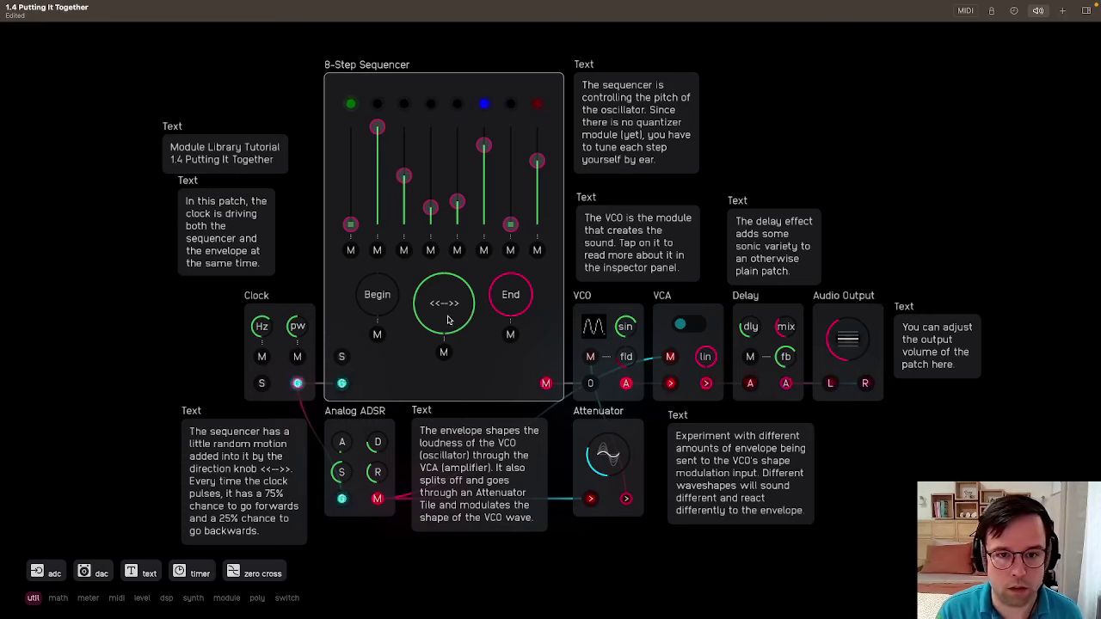
pyautogui.moveTo(405, 178); pyautogui.dragTo(407, 182)
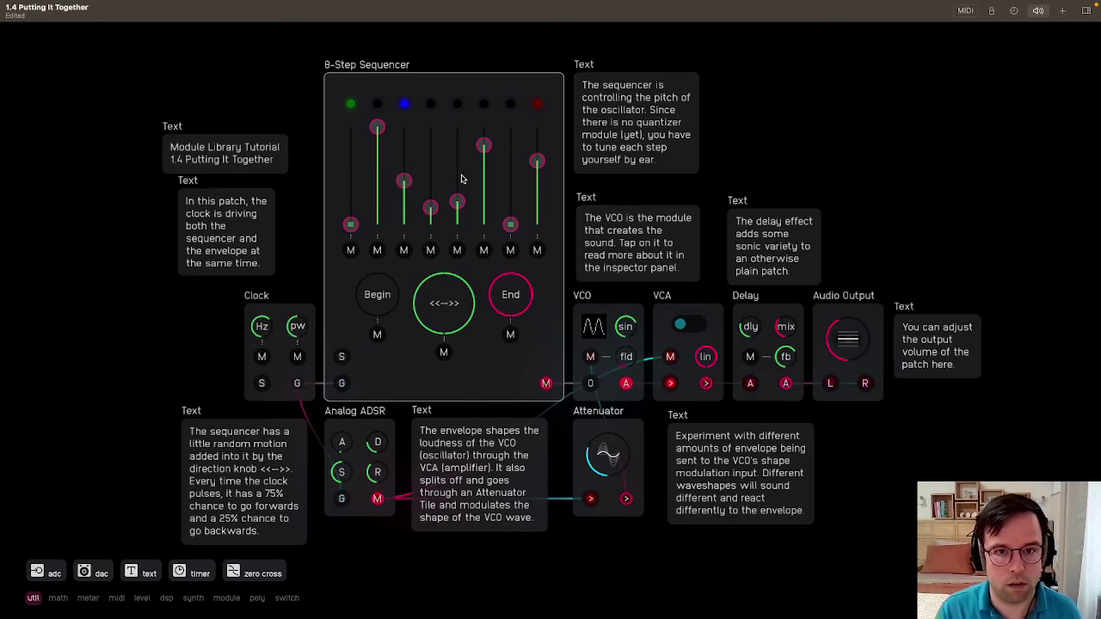
pyautogui.moveTo(484, 146); pyautogui.dragTo(489, 199)
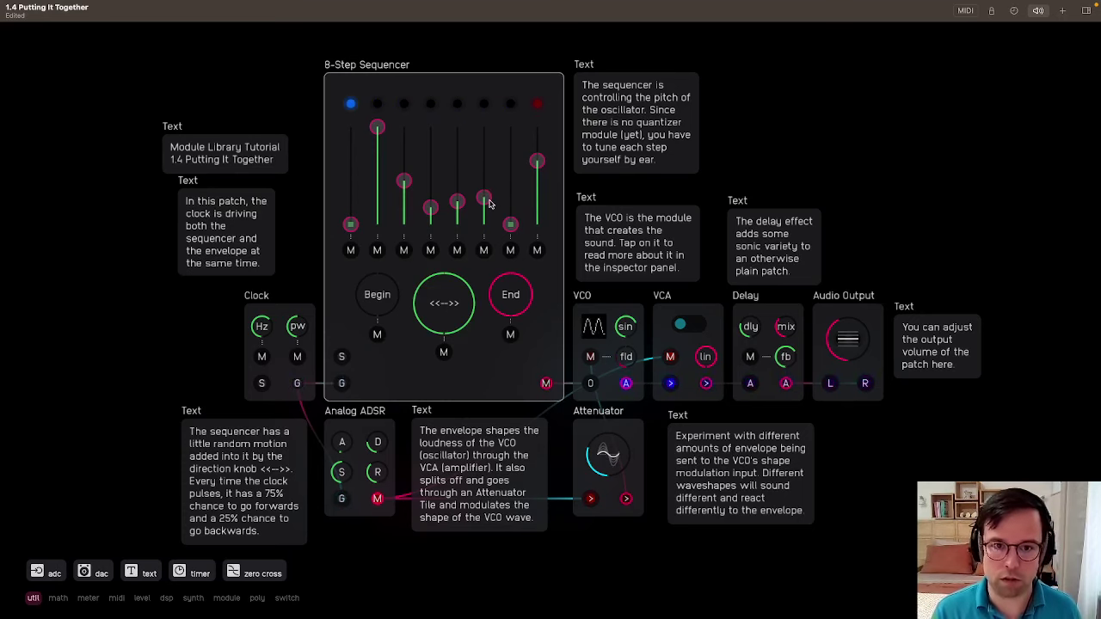
pyautogui.moveTo(487, 201); pyautogui.dragTo(487, 145)
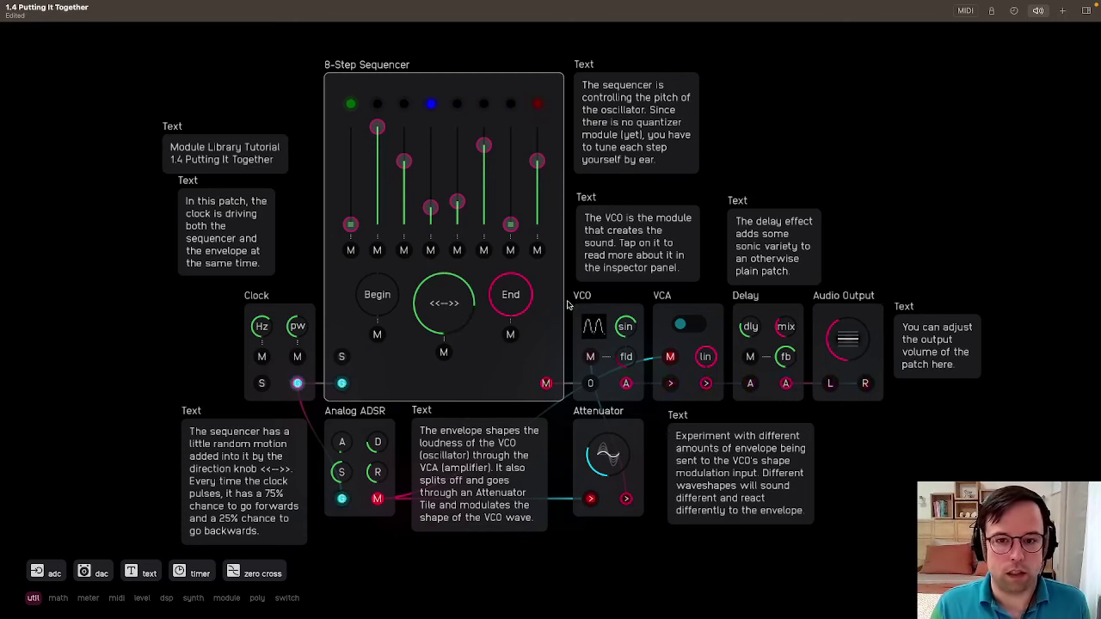
# Select the VCO for its sawtooth wave, then select the Analog ADSR and Attenuator modules.
pyautogui.click(610, 309)
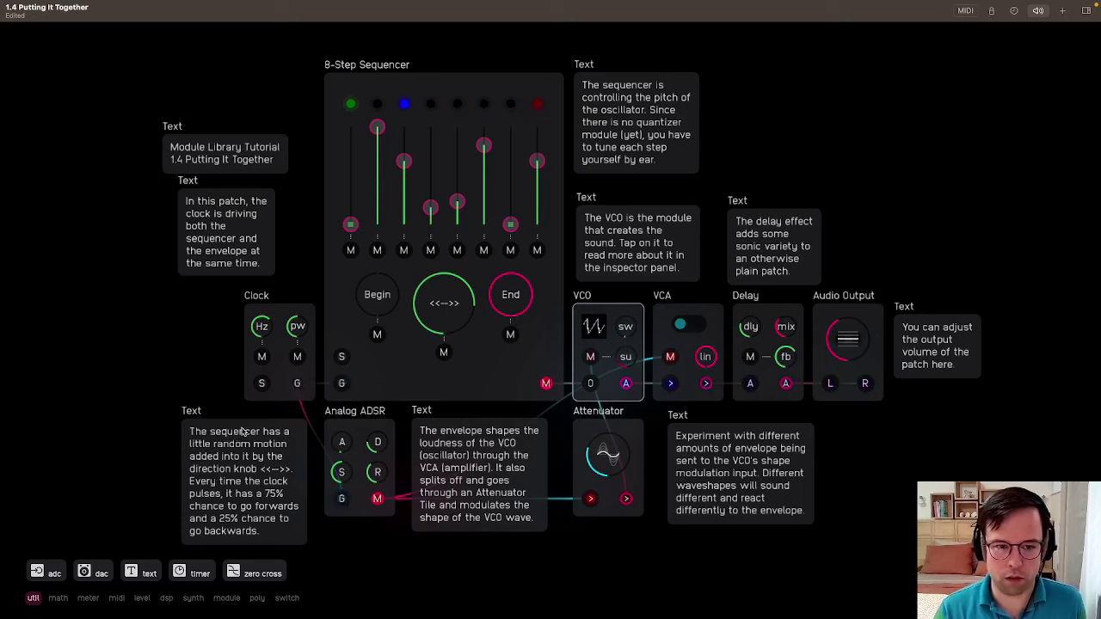
pyautogui.click(360, 468)
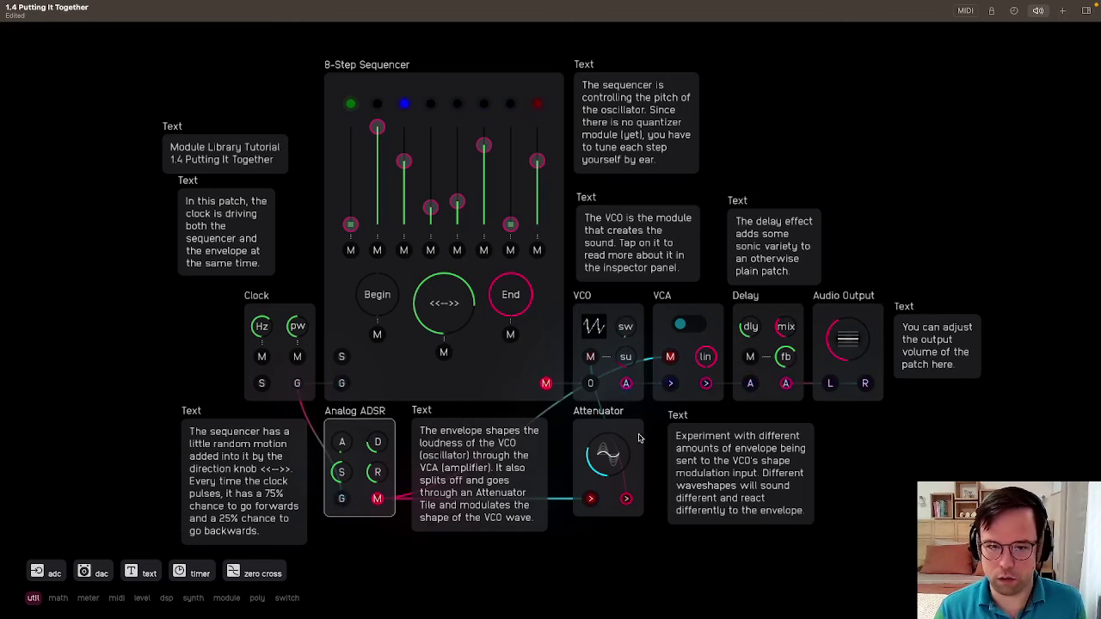
pyautogui.click(609, 464)
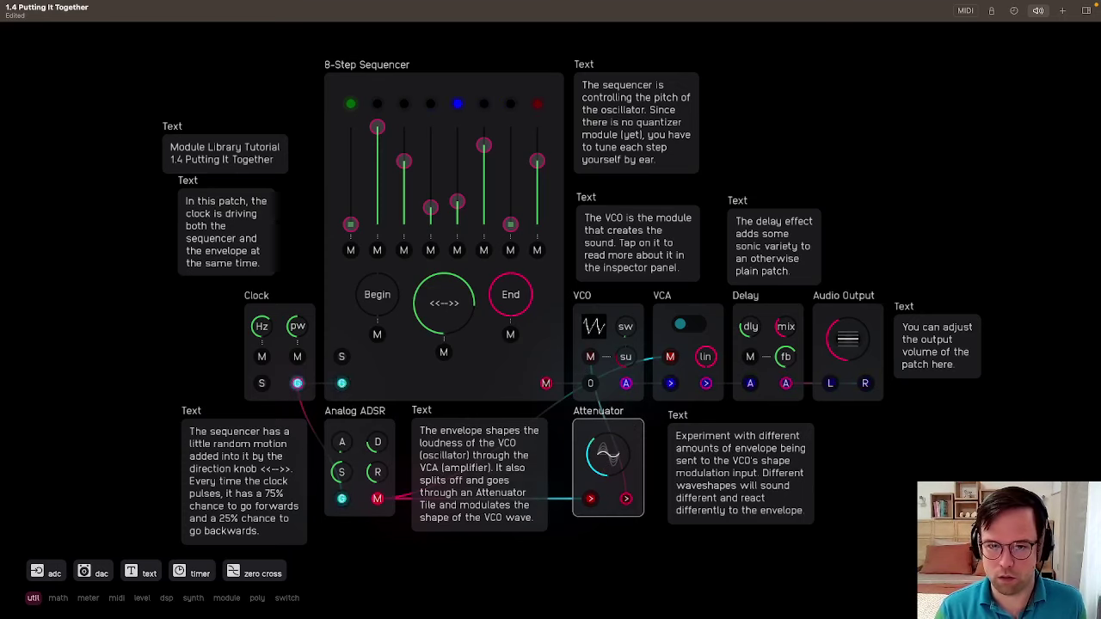
# Raise the Attenuator, switch the VCO wave to square then sine, and lower the Attenuator.
pyautogui.moveTo(606, 465); pyautogui.dragTo(606, 443)
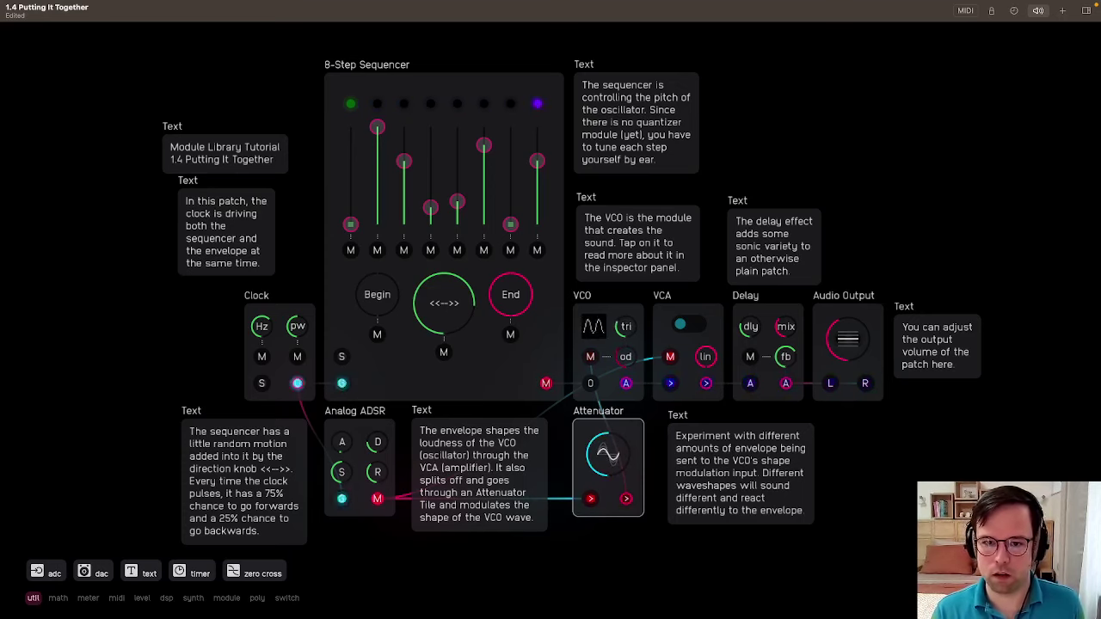
pyautogui.moveTo(625, 326); pyautogui.dragTo(628, 366)
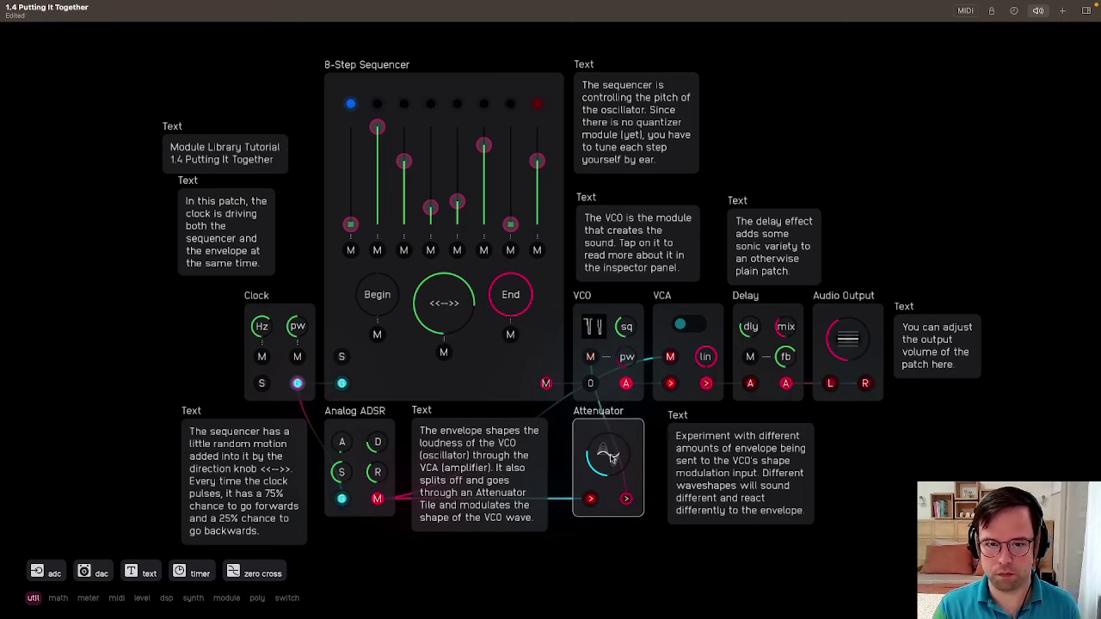
pyautogui.moveTo(625, 327); pyautogui.dragTo(630, 361)
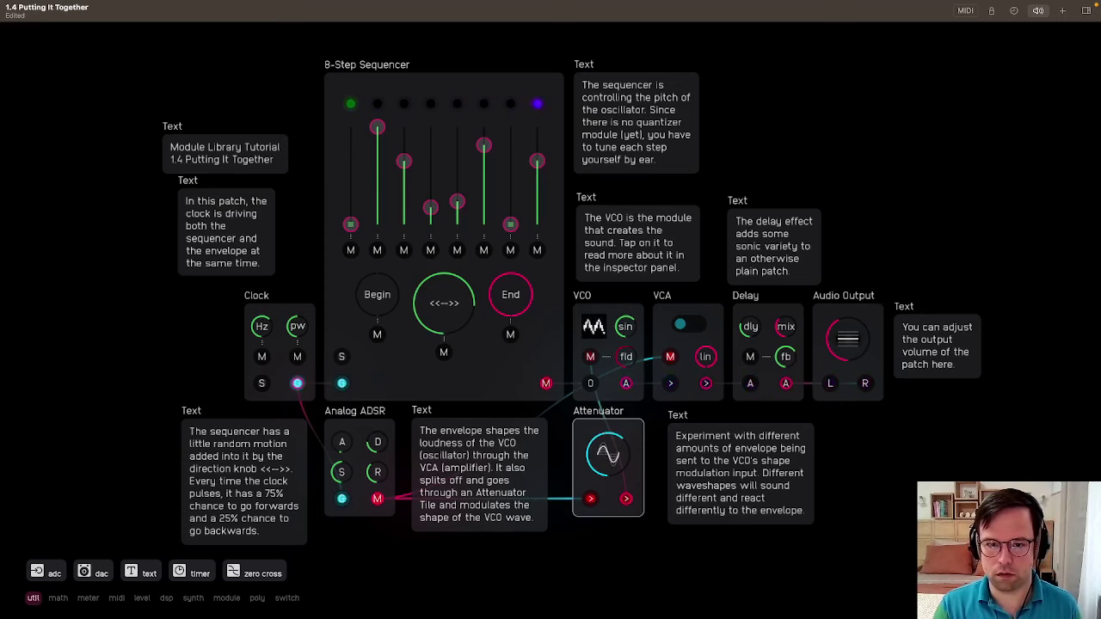
pyautogui.moveTo(613, 443); pyautogui.dragTo(614, 460)
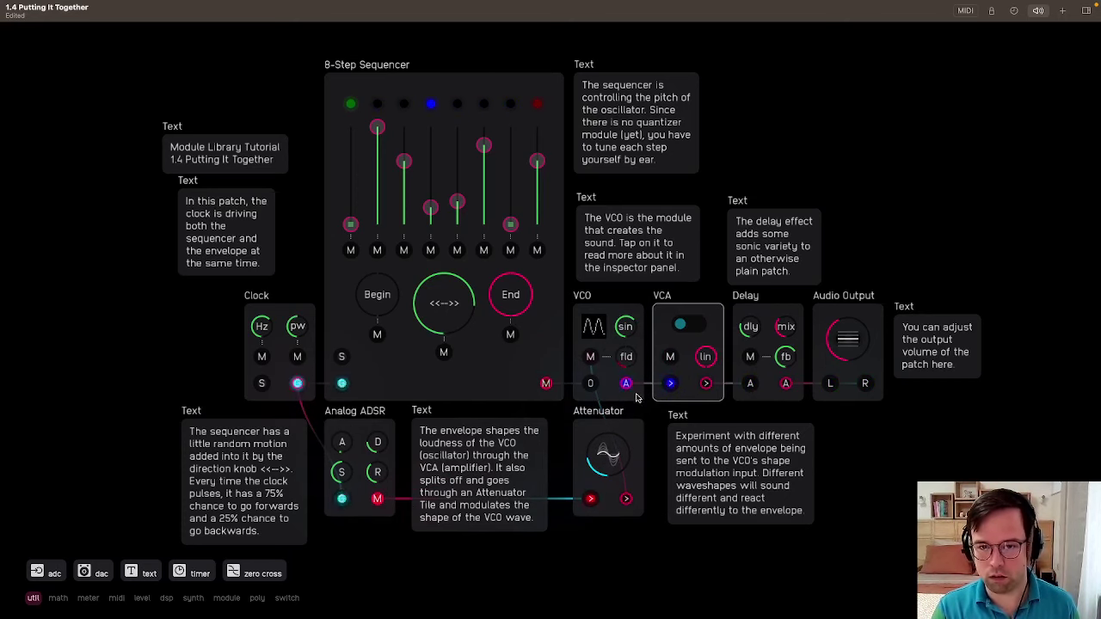
pyautogui.rightClick(858, 423)
pyautogui.moveTo(873, 451)
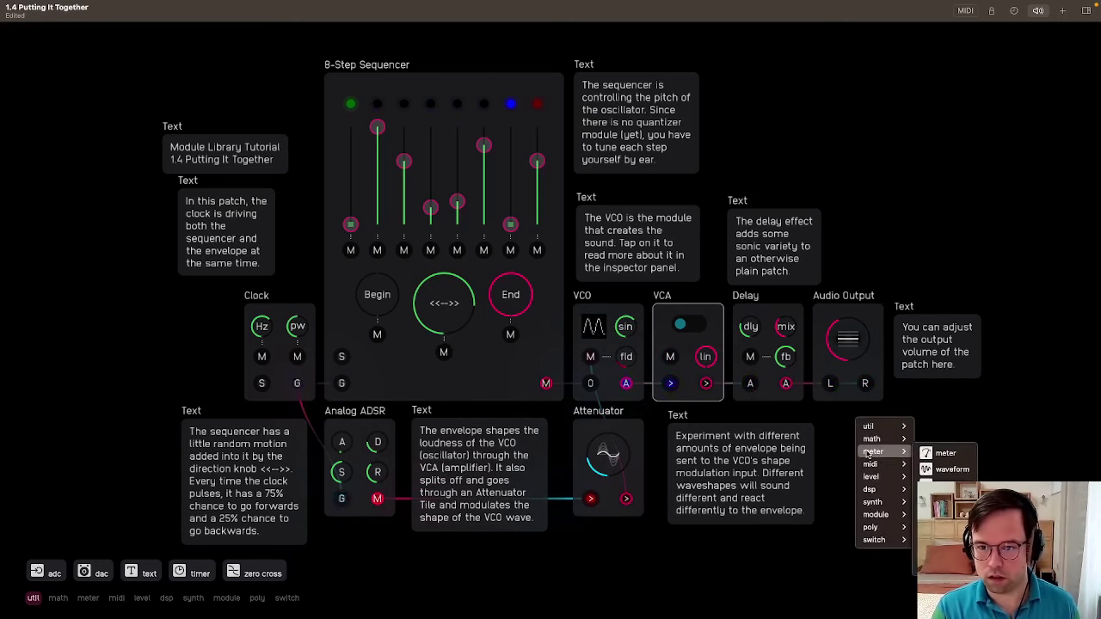
pyautogui.click(938, 468)
pyautogui.moveTo(629, 385); pyautogui.dragTo(862, 503)
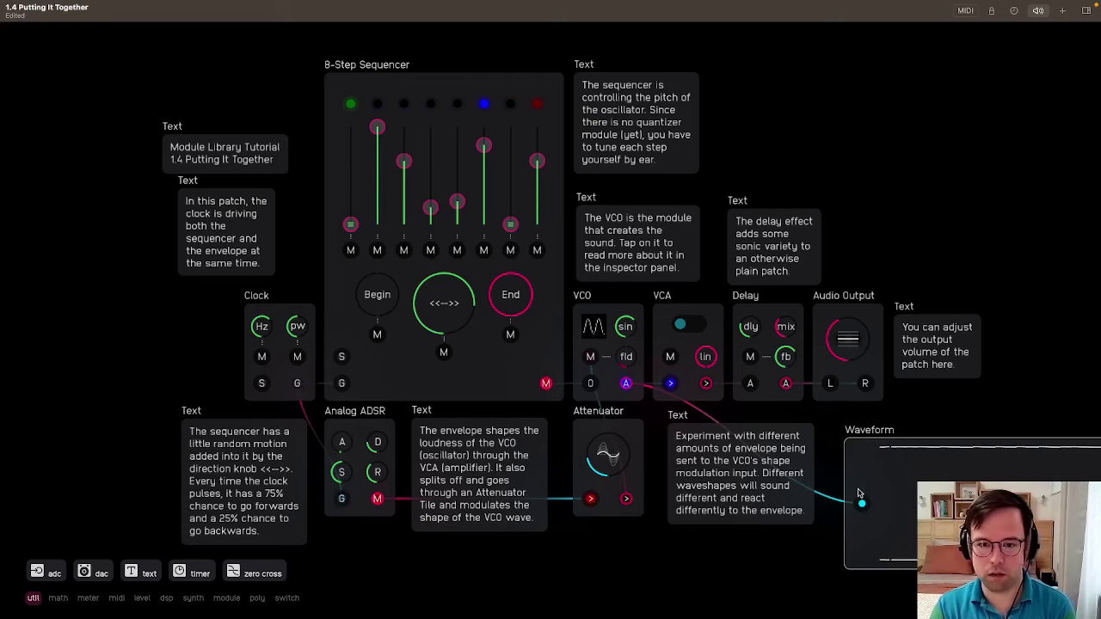
pyautogui.press('BackSpace')
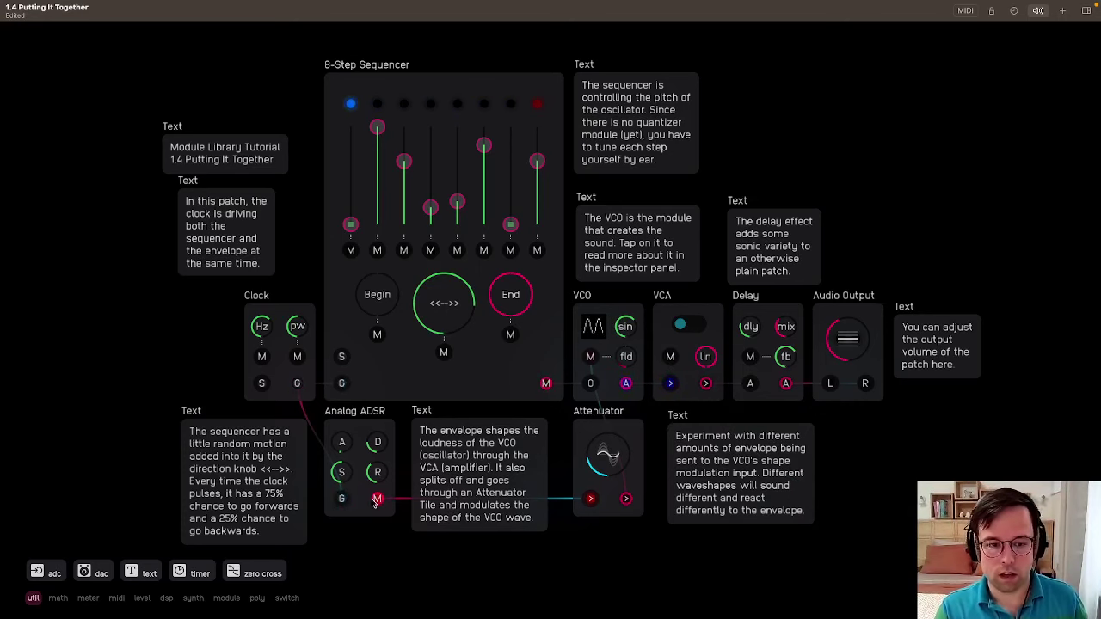
# Cable the Analog ADSR's M output to the VCA's M input.
pyautogui.moveTo(375, 501); pyautogui.dragTo(670, 357)
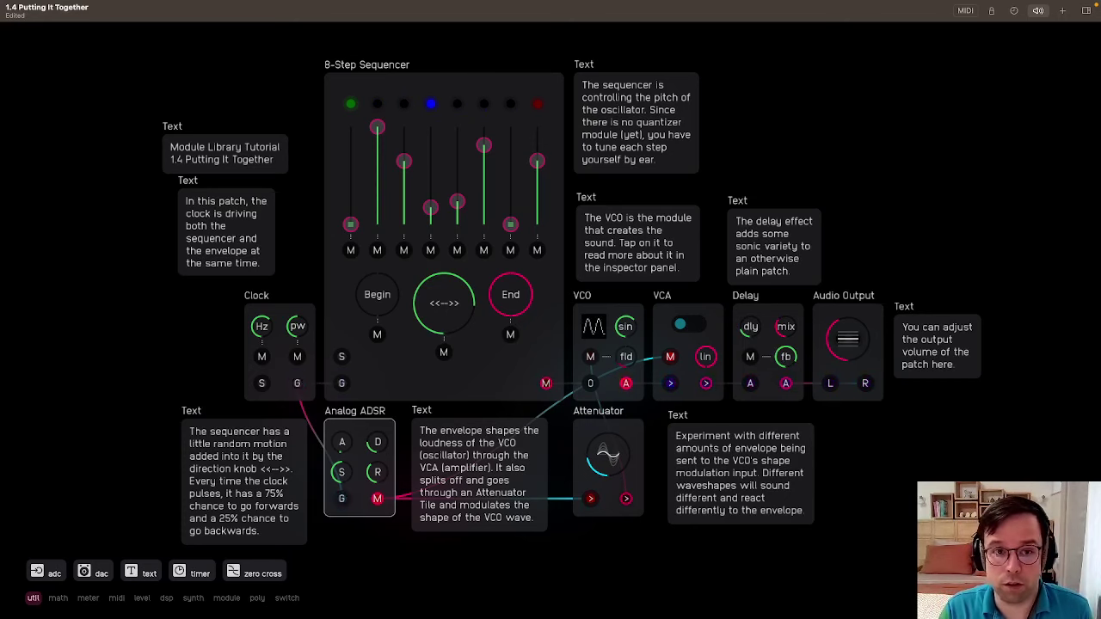
# Drag the Audio Output volume knob down to lower the patch level.
pyautogui.moveTo(861, 345); pyautogui.dragTo(864, 357)
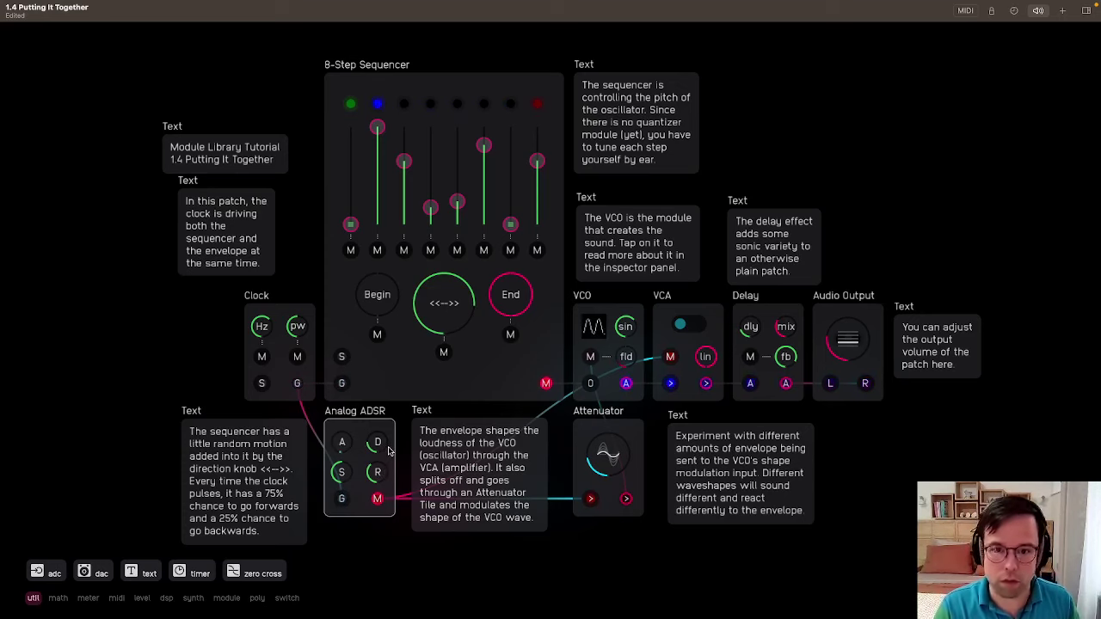
pyautogui.click(491, 370)
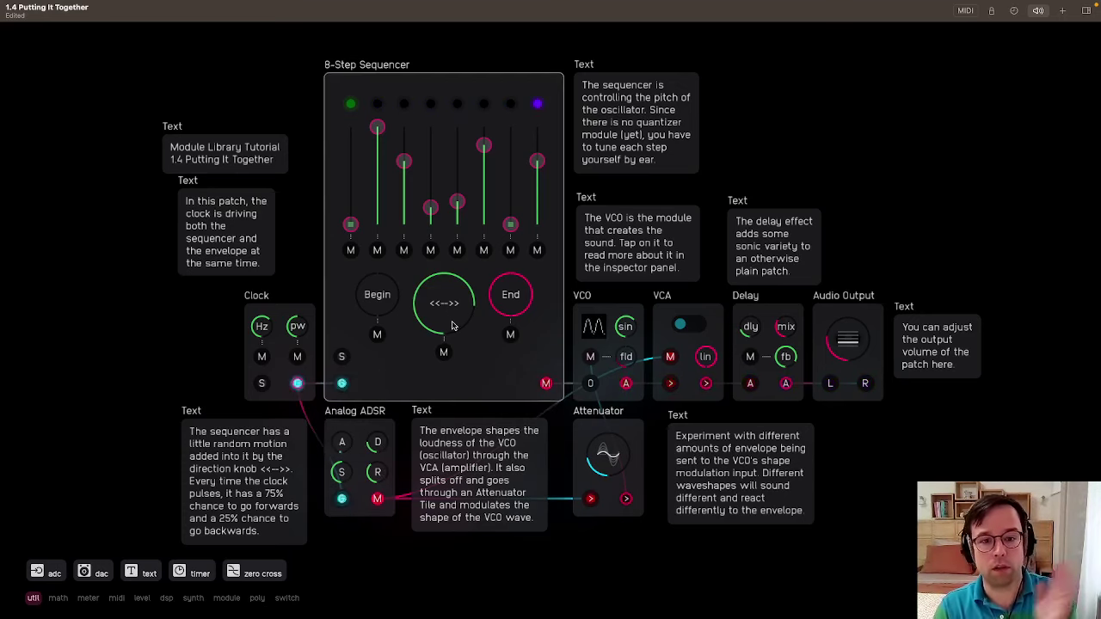